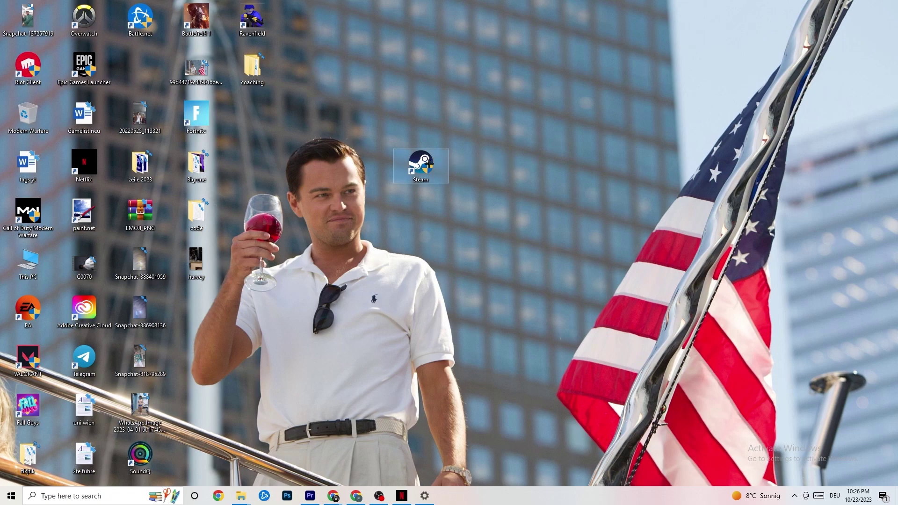
Step: Review the compatibility mode choices in the Steam shortcut's properties and confirm the dialog with Windows 8 selected
right_click(430, 165)
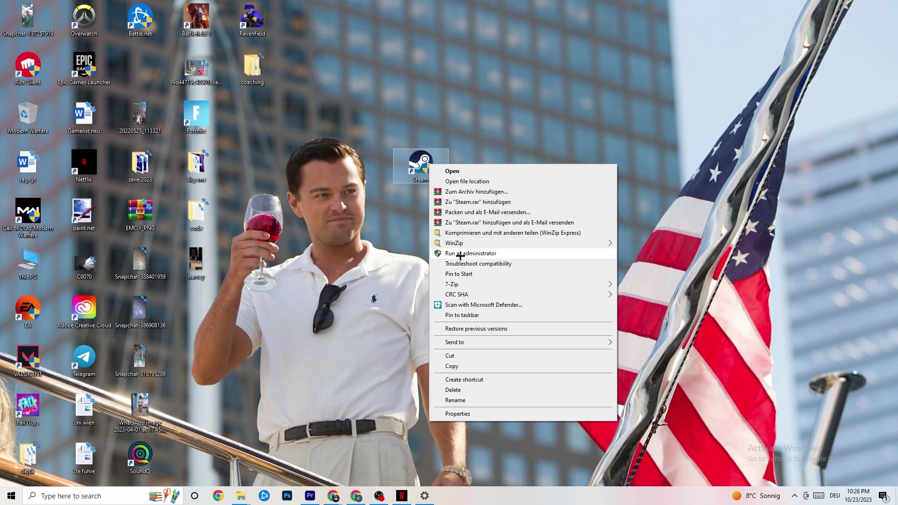
click(398, 249)
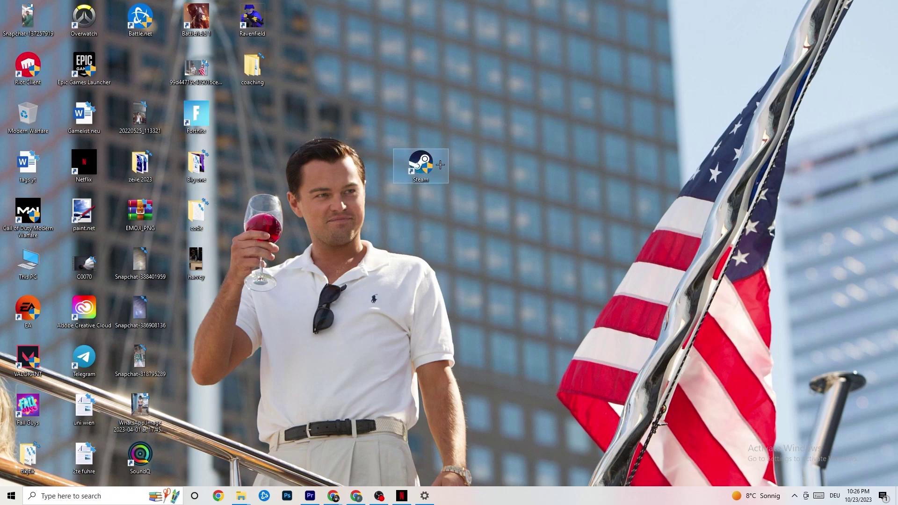
right_click(419, 166)
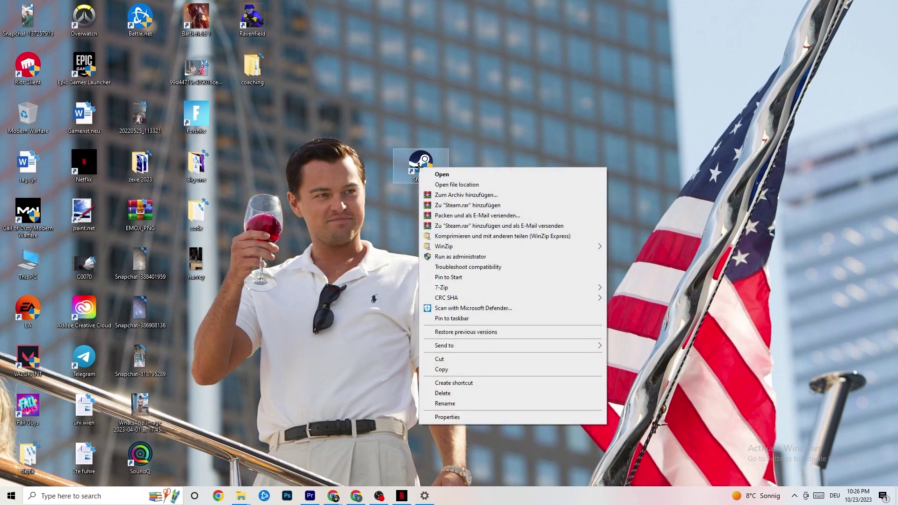
click(467, 420)
drag(487, 176, 442, 107)
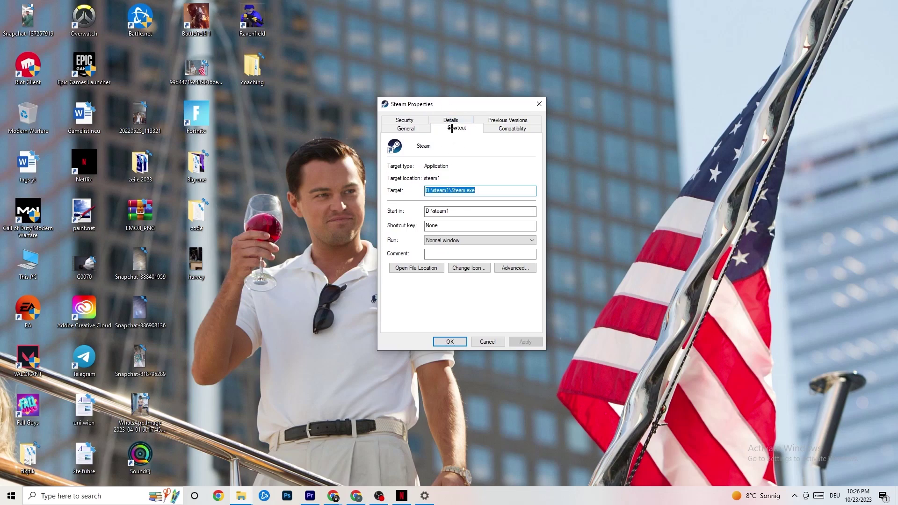
click(487, 127)
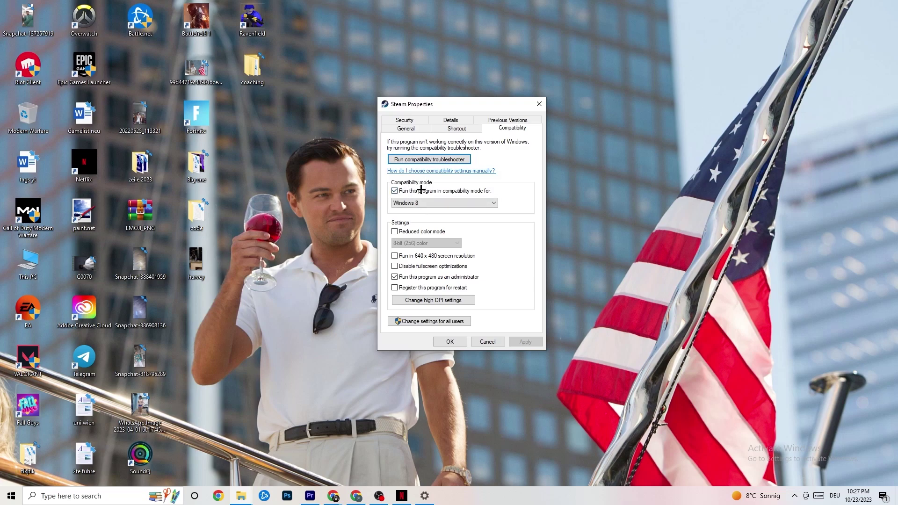
click(395, 191)
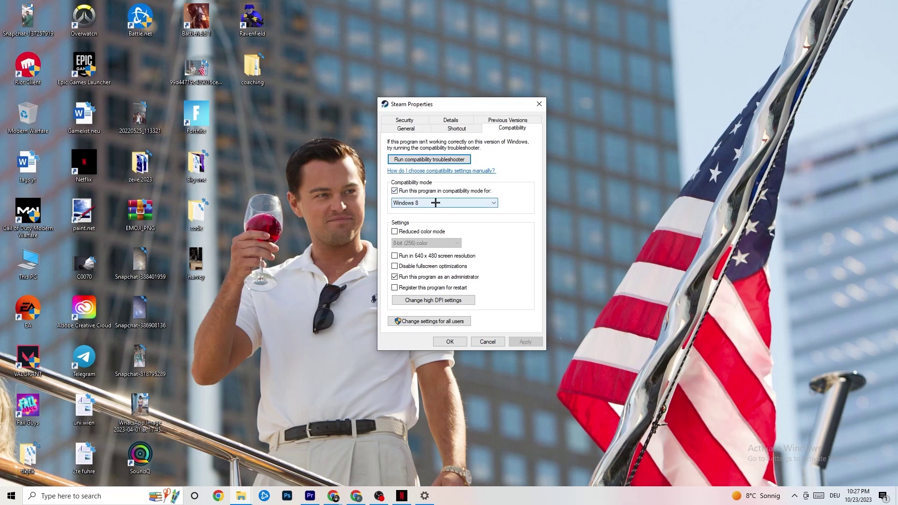
click(435, 203)
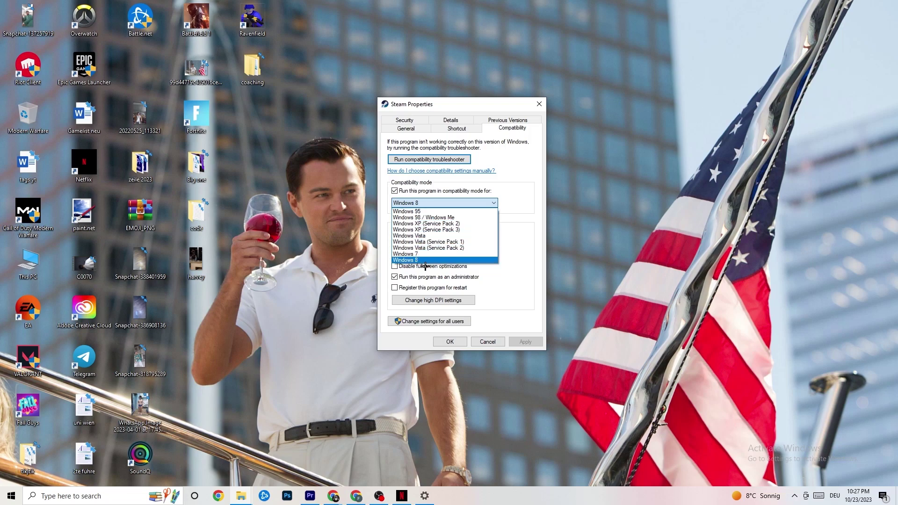
click(510, 217)
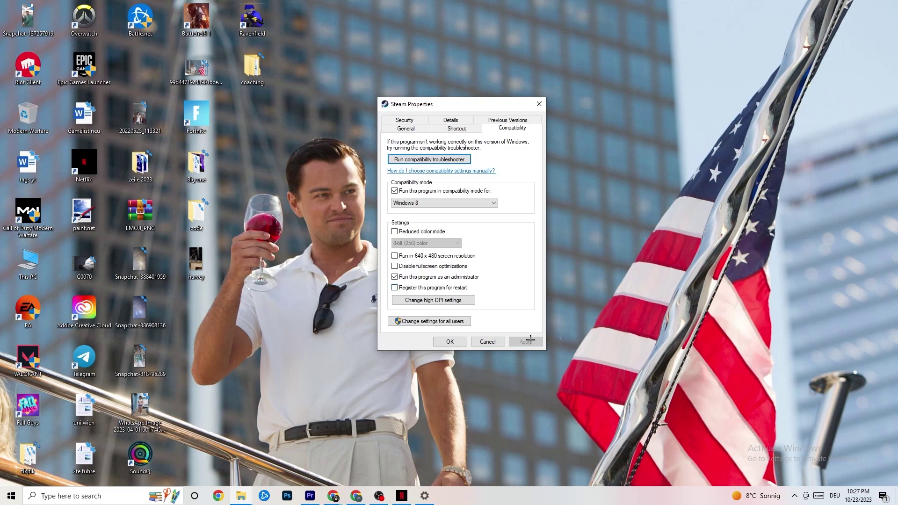
click(450, 342)
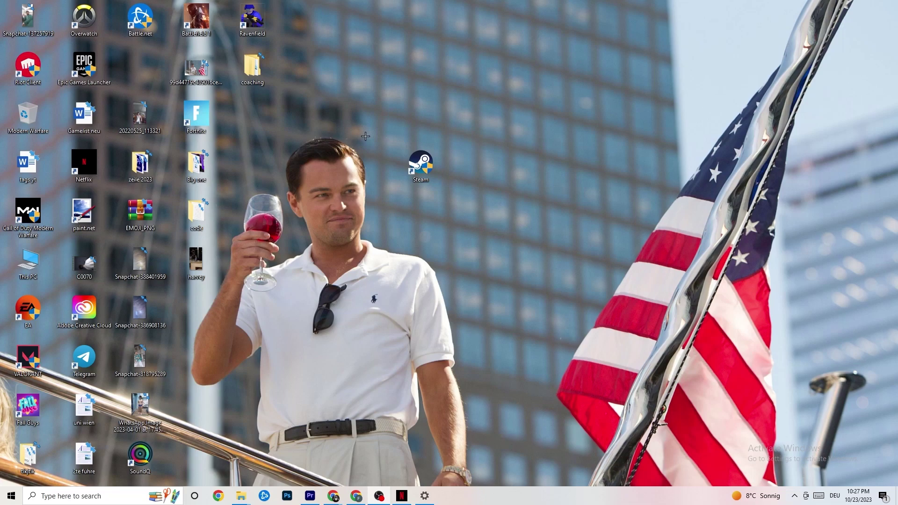
click(11, 496)
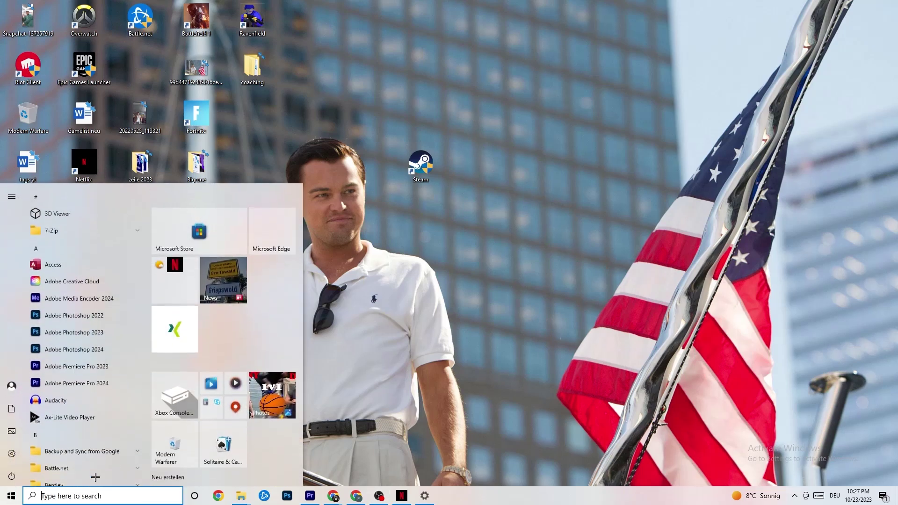
key(Escape)
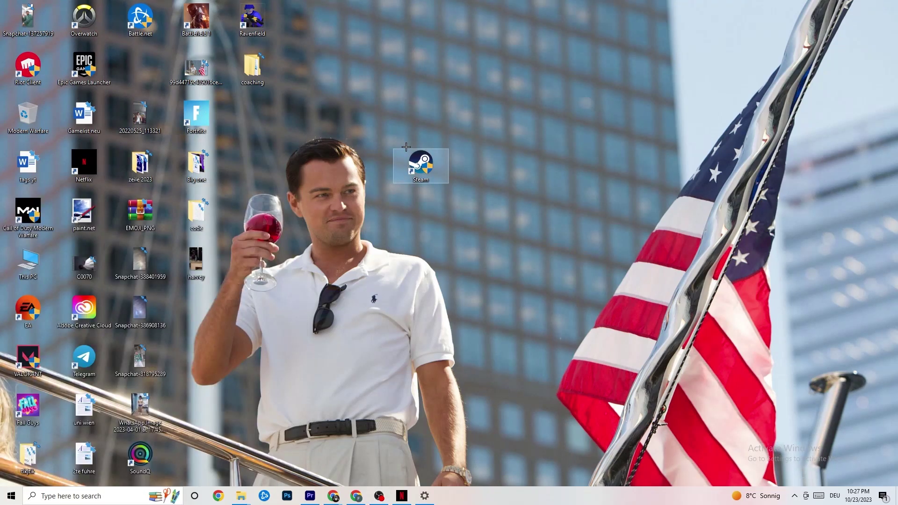
right_click(412, 170)
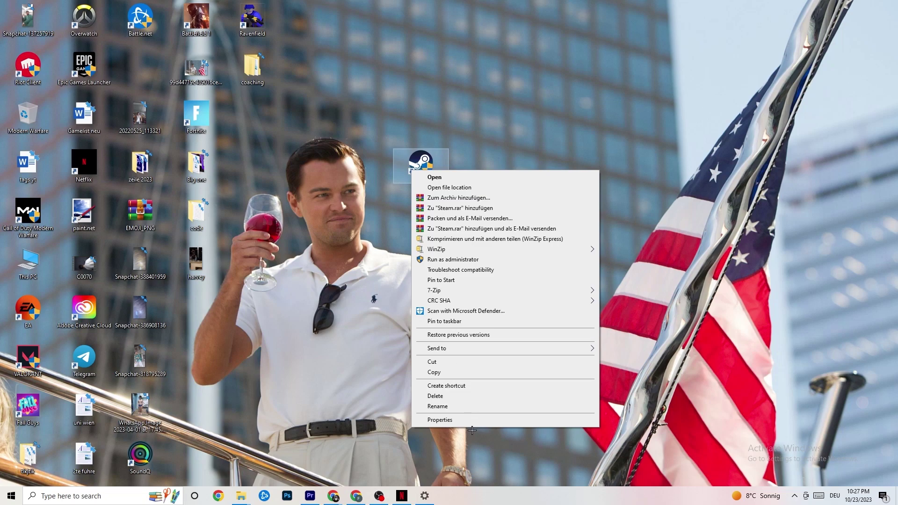
click(385, 263)
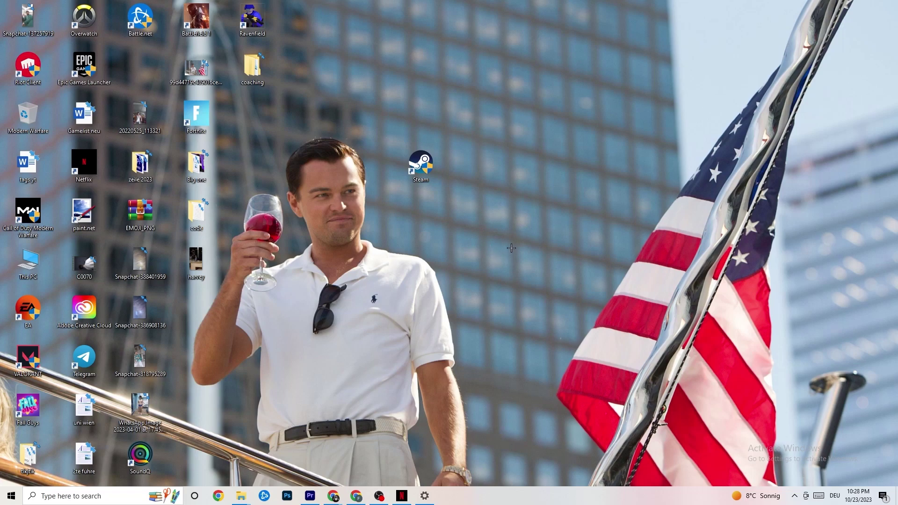
Step: Open Task Manager full screen and look at the actions offered for the Google Chrome process
right_click(499, 502)
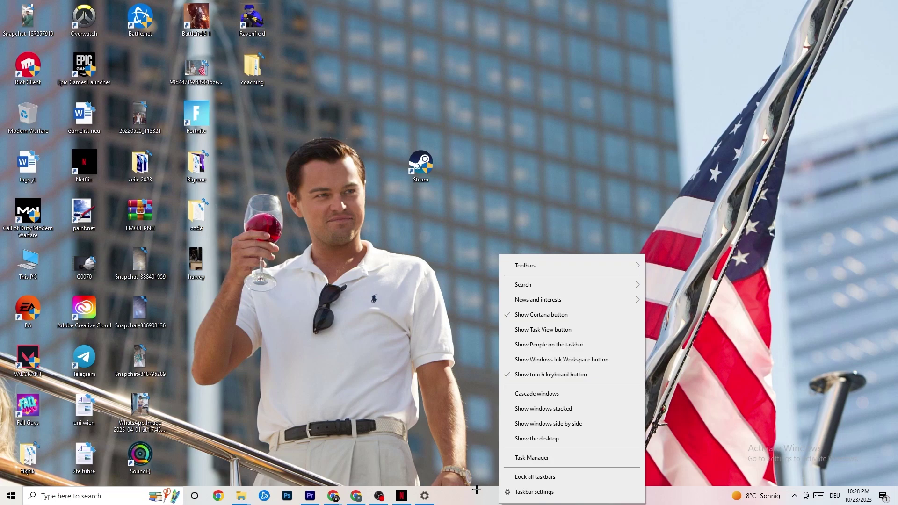
click(533, 458)
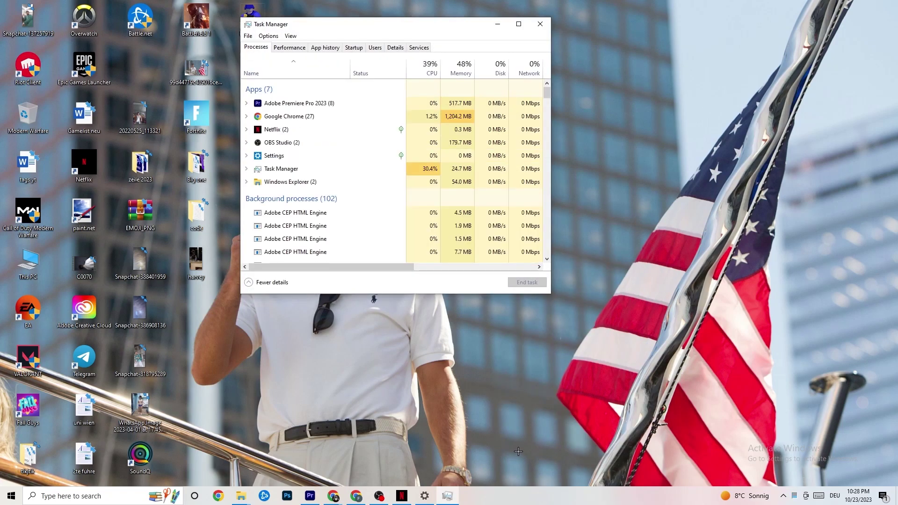
click(518, 24)
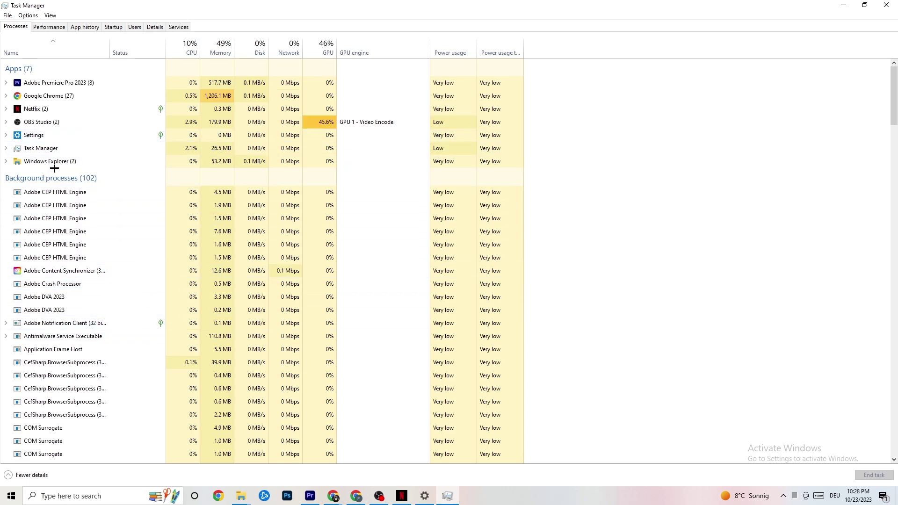
right_click(65, 96)
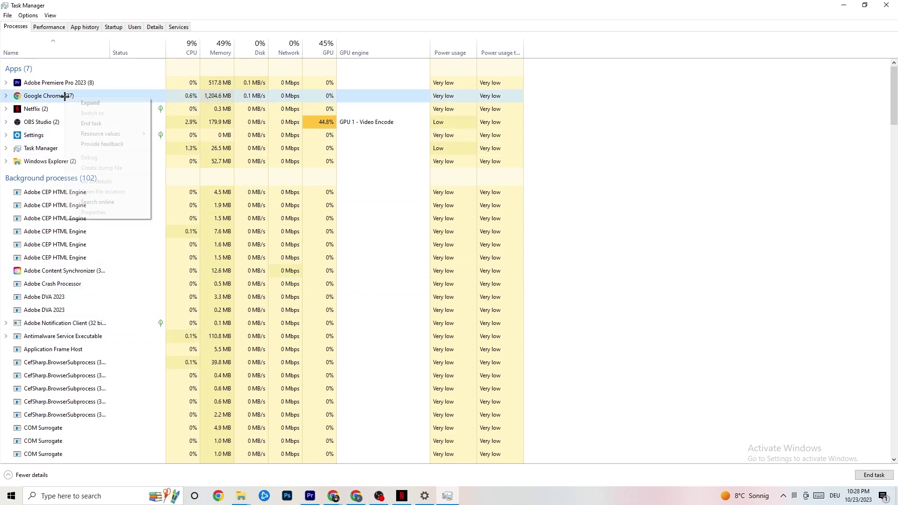
click(622, 114)
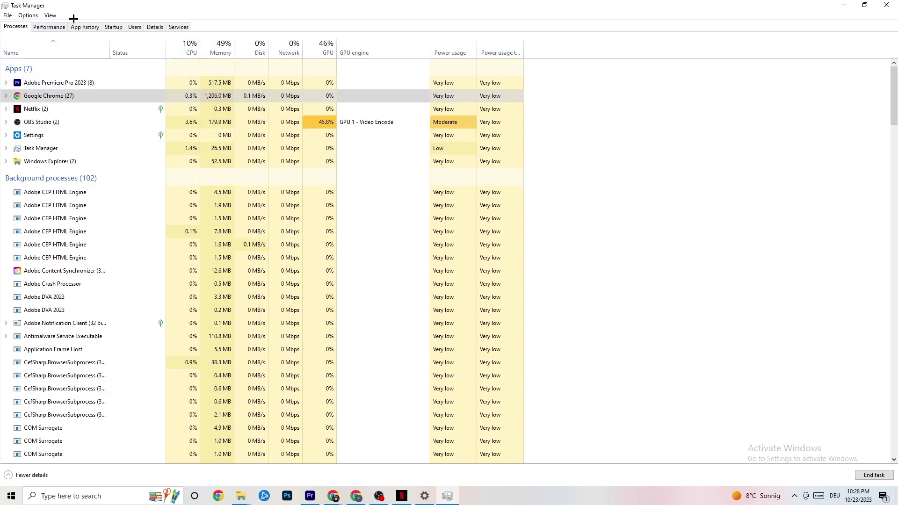
Step: View the priority levels available for the Adobe Premiere Pro process in Task Manager's process details
click(154, 26)
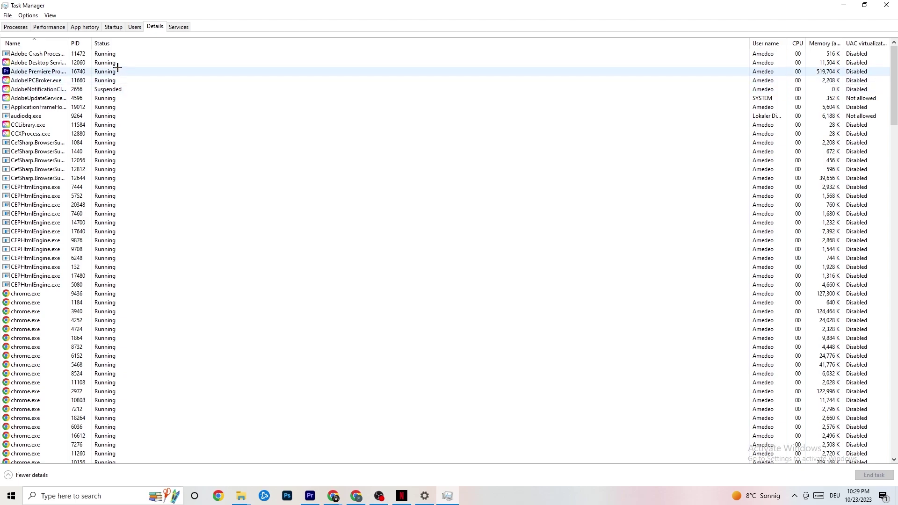
right_click(49, 74)
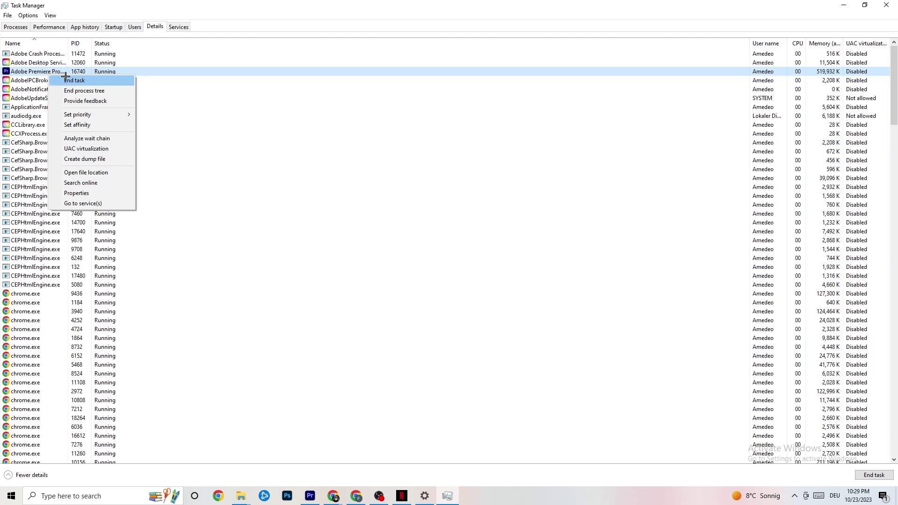
mouse_move(85, 115)
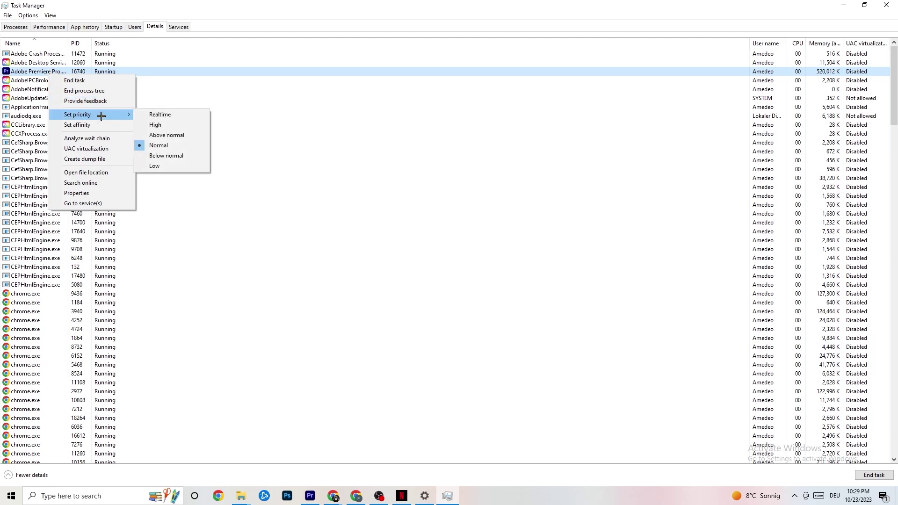
click(123, 110)
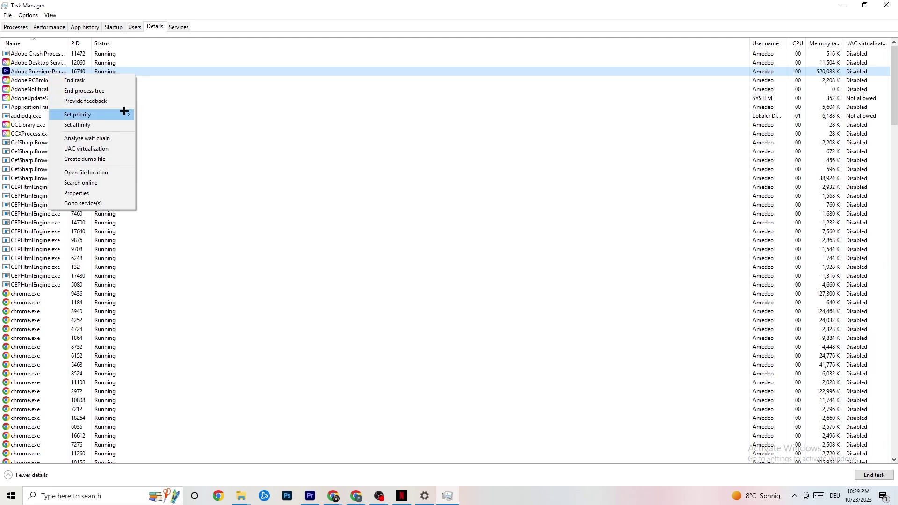
mouse_move(124, 111)
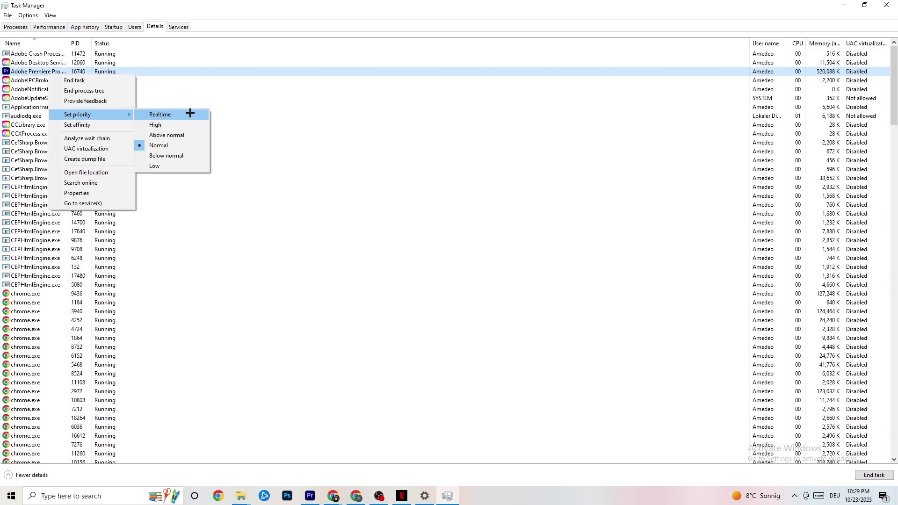
click(243, 99)
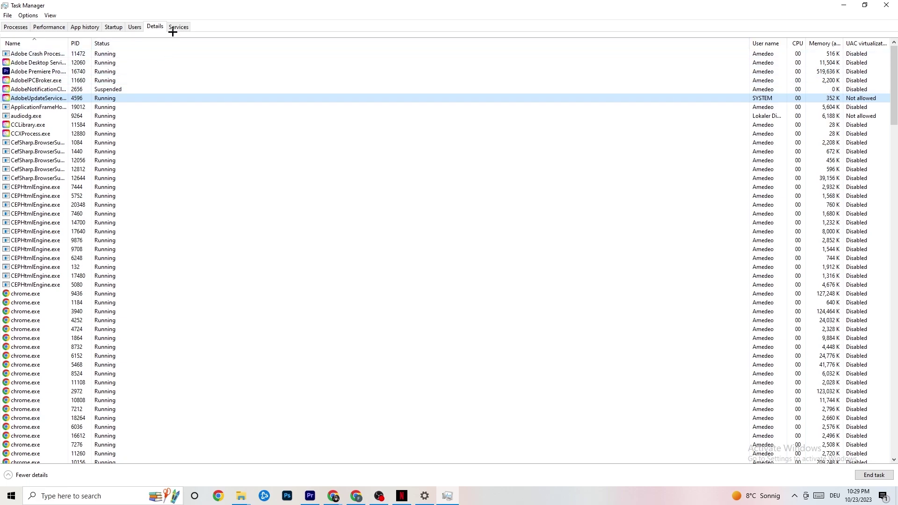
Step: Review the startup programs, check the options for Razer Synapse, and close Task Manager
click(114, 27)
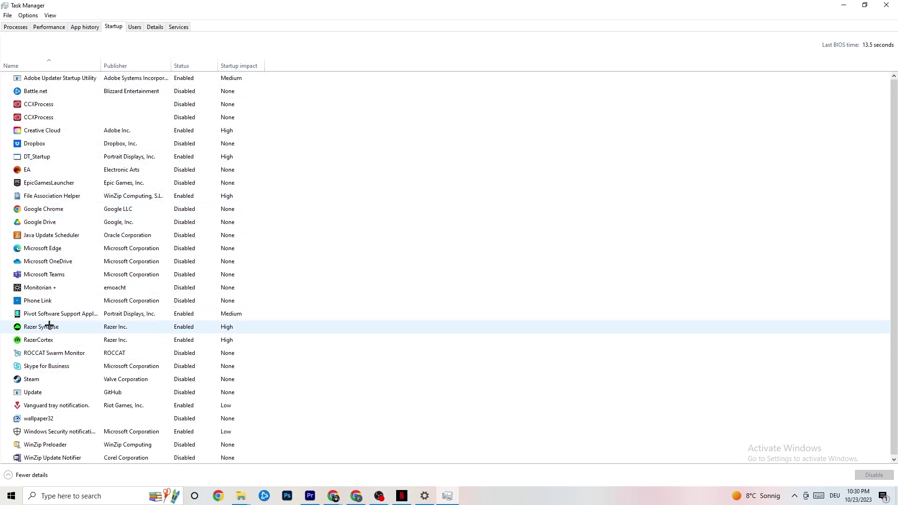
right_click(182, 328)
click(463, 47)
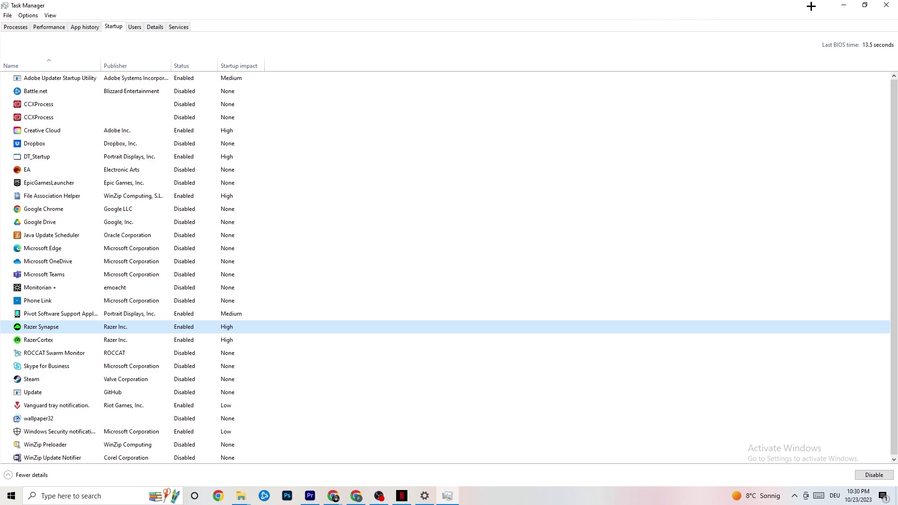
click(882, 4)
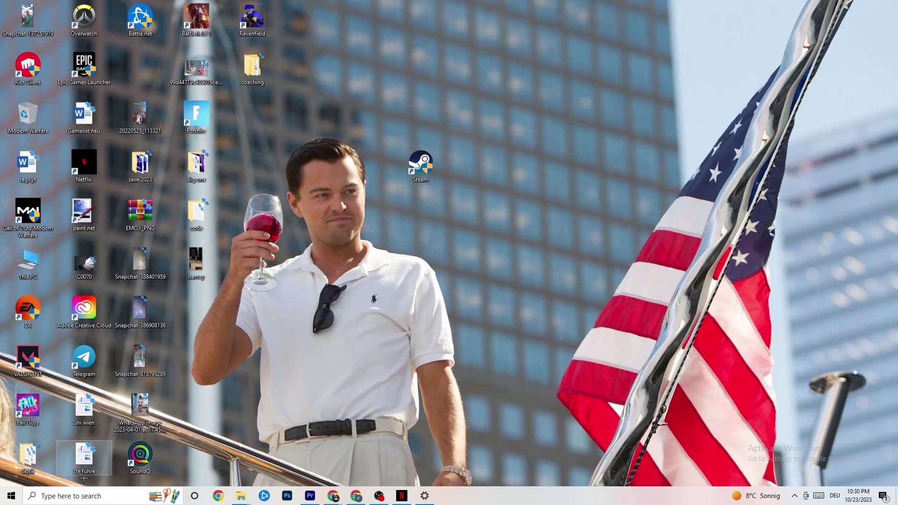
Step: Open the Windows display settings and check the scaling choices for text, apps, and other items
click(6, 501)
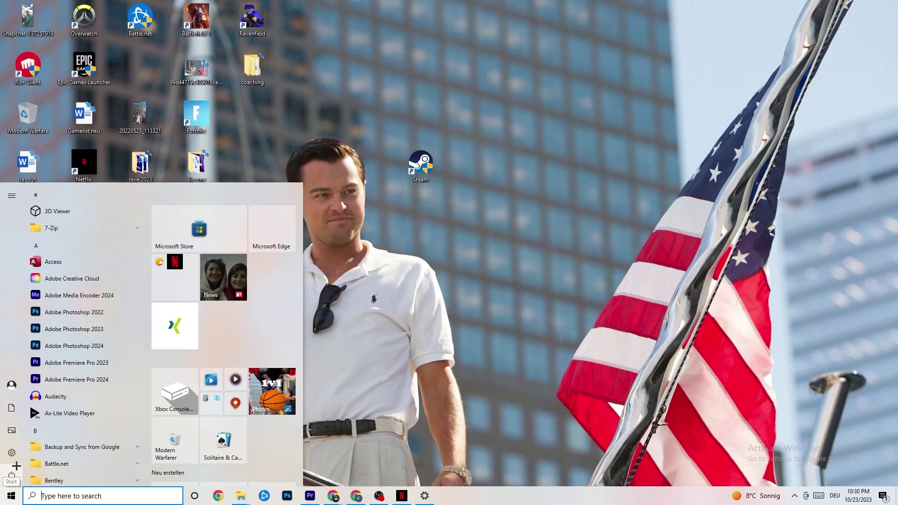
click(12, 452)
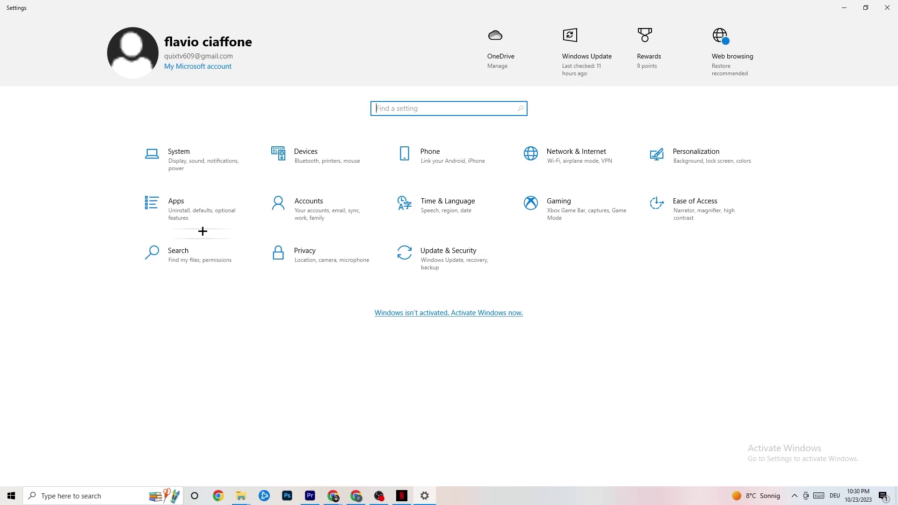
click(197, 158)
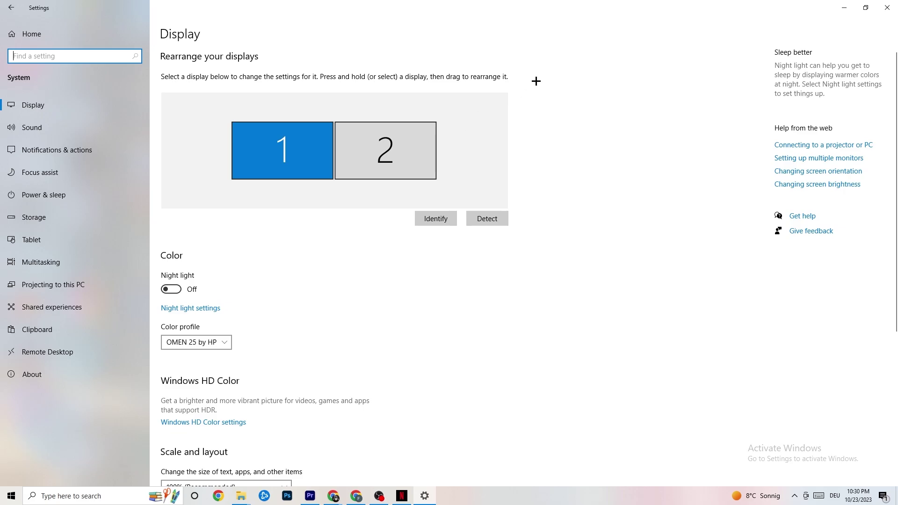
scroll(437, 104, down, 5)
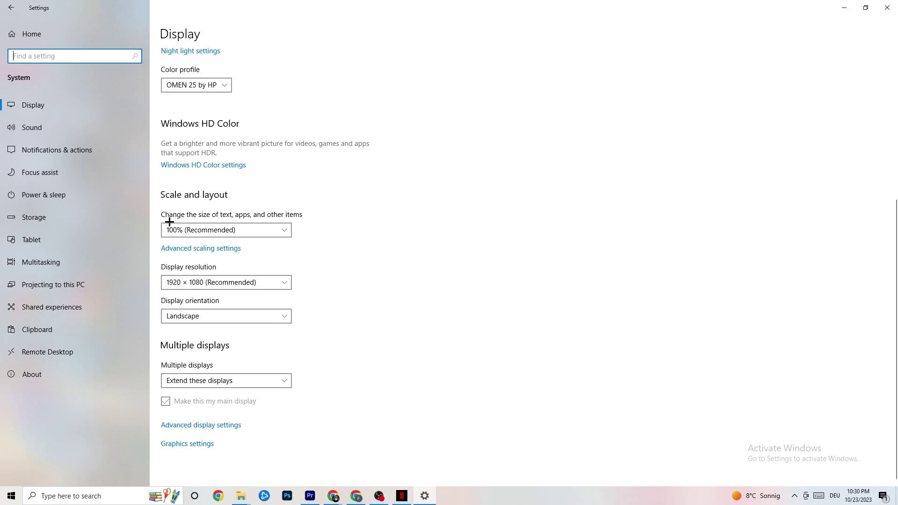
click(262, 230)
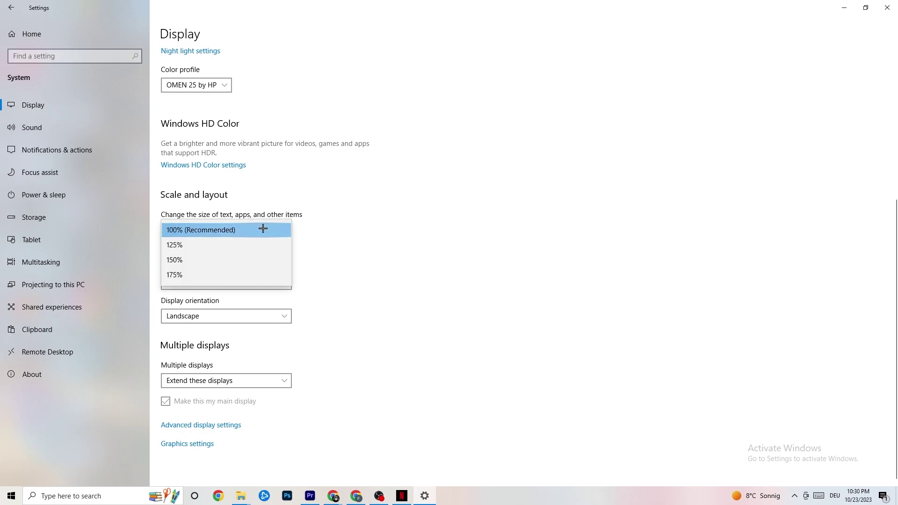
click(356, 183)
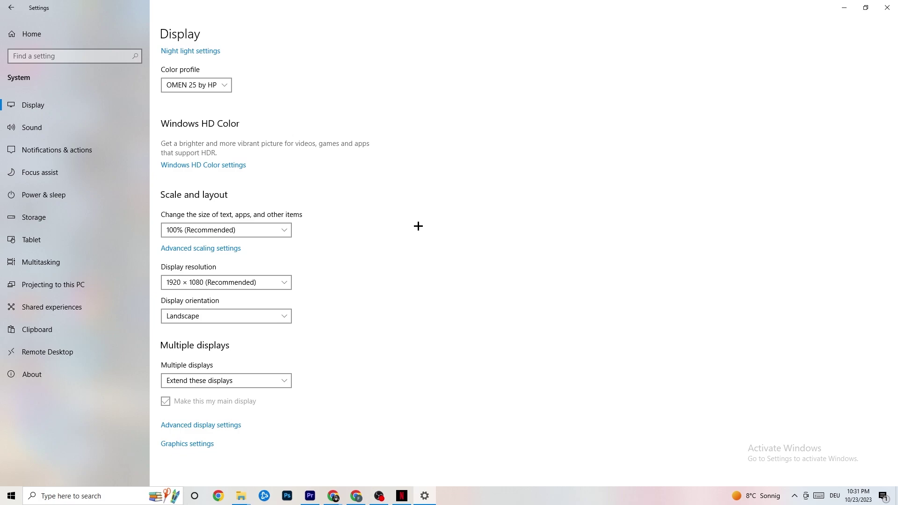
Step: Open the additional power settings from Power & sleep, review the available power plans, and close Power Options
click(56, 193)
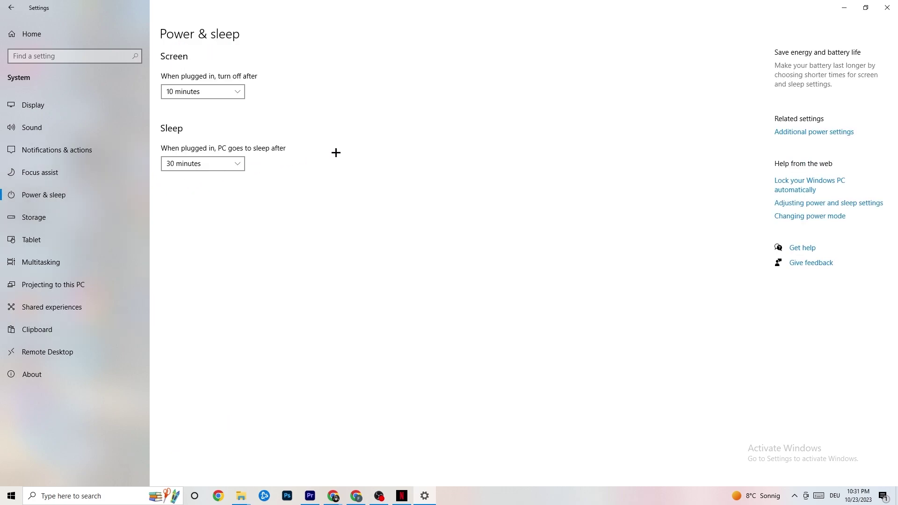
click(831, 132)
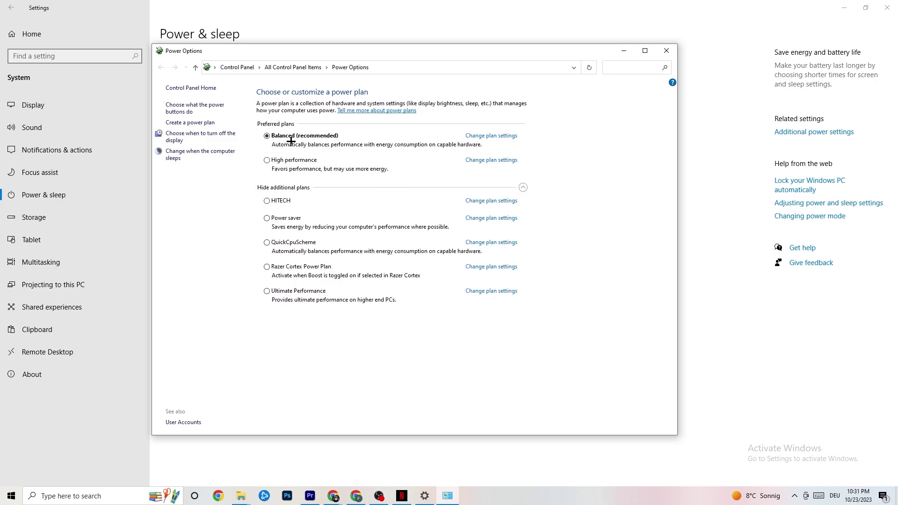
click(666, 50)
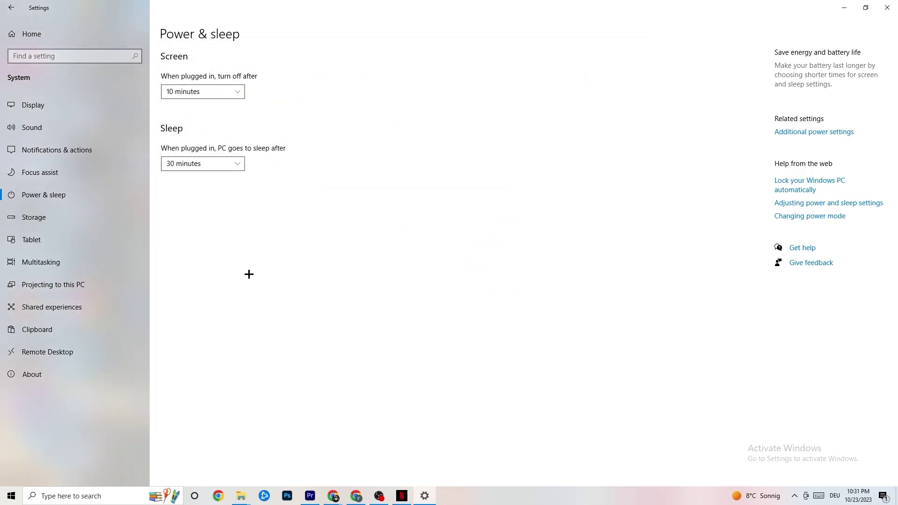
Step: Open the Storage Sense configuration and check its run frequency, recycle bin, and Downloads folder cleanup choices
click(70, 226)
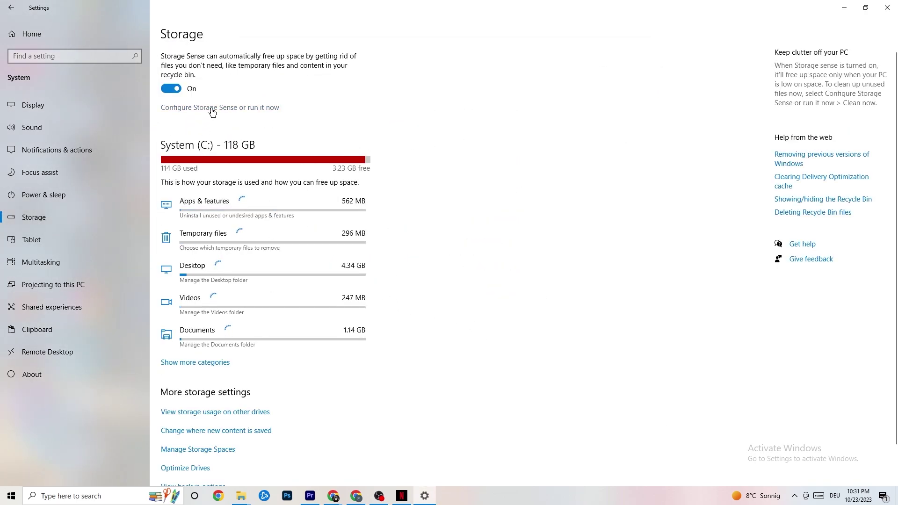
click(213, 109)
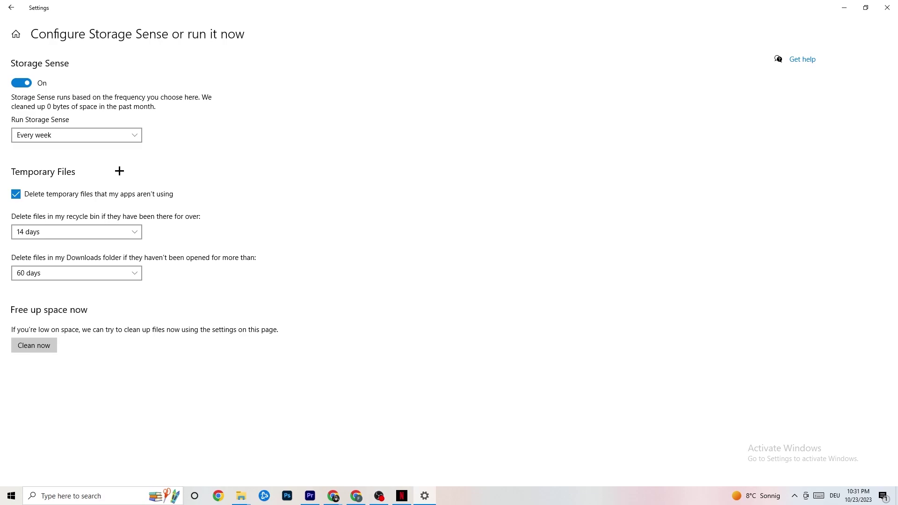
click(98, 135)
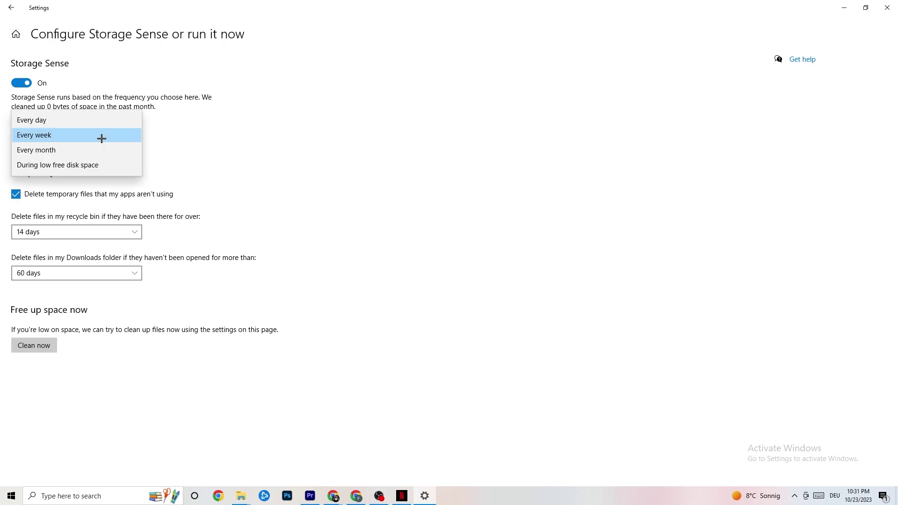
click(100, 137)
click(105, 137)
click(238, 186)
click(104, 229)
click(316, 187)
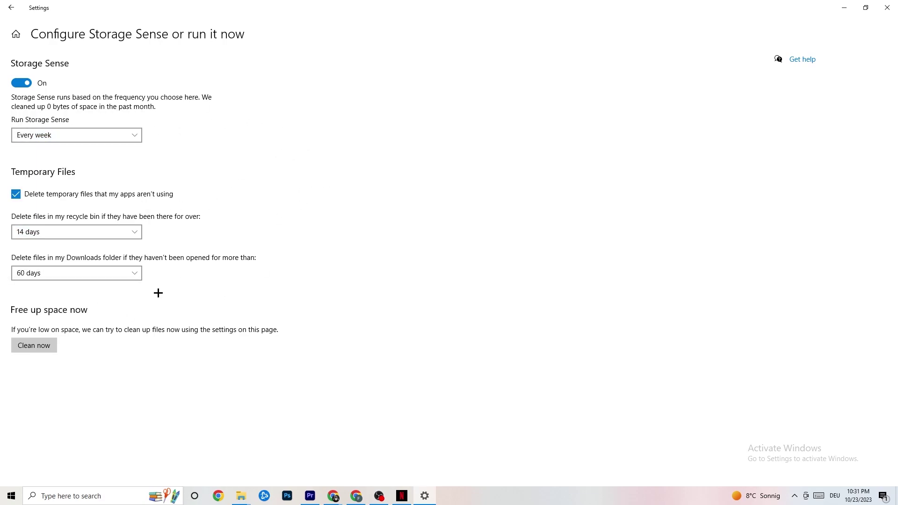
click(109, 274)
click(383, 227)
click(8, 4)
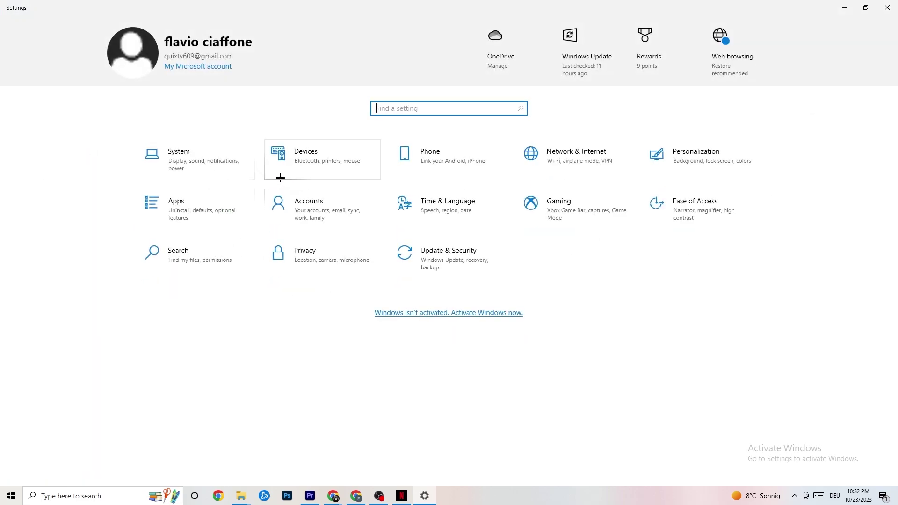
Step: Review the Captures and Game Mode pages in the Gaming settings and return to the Settings home page
click(599, 213)
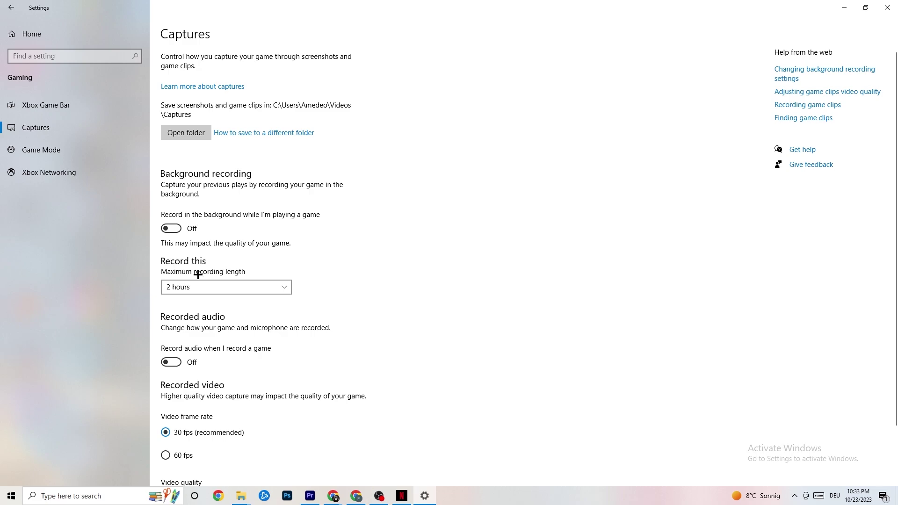
click(83, 158)
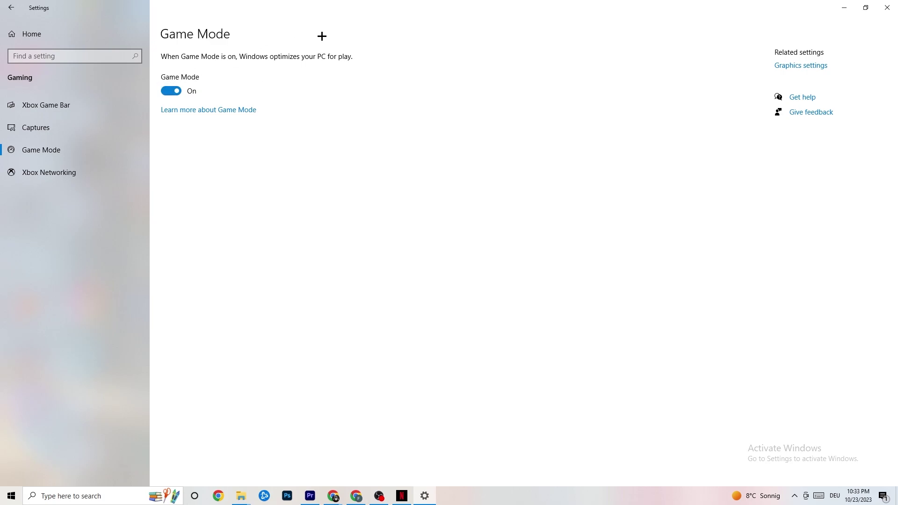
click(11, 7)
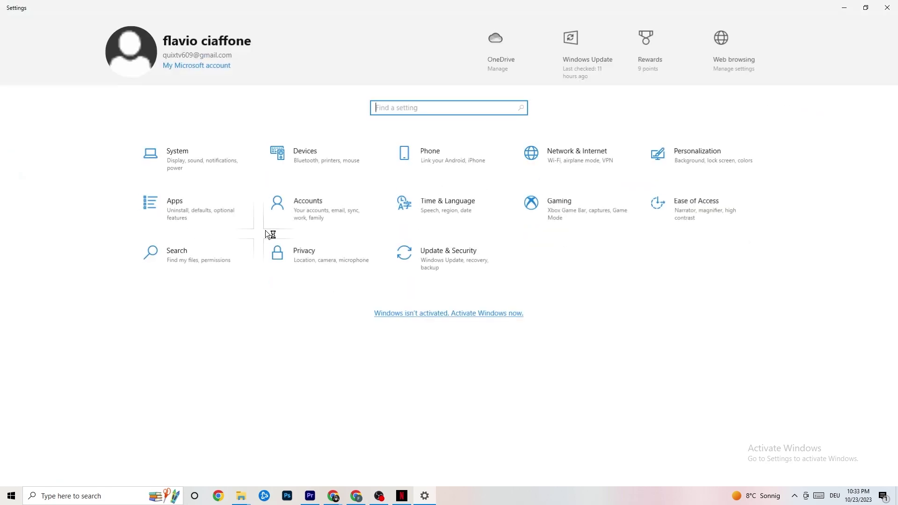
Step: Review the Troubleshoot and Windows Update pages under Update & Security and close Settings
click(471, 266)
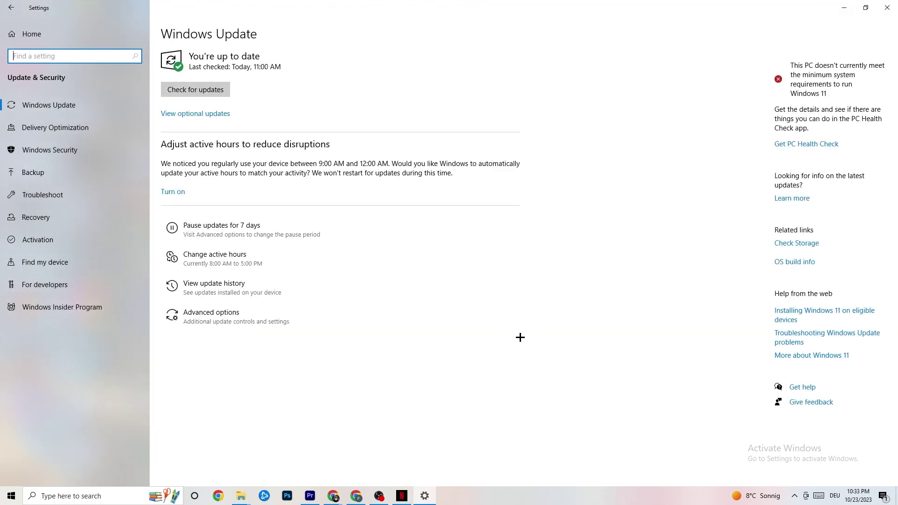
click(51, 194)
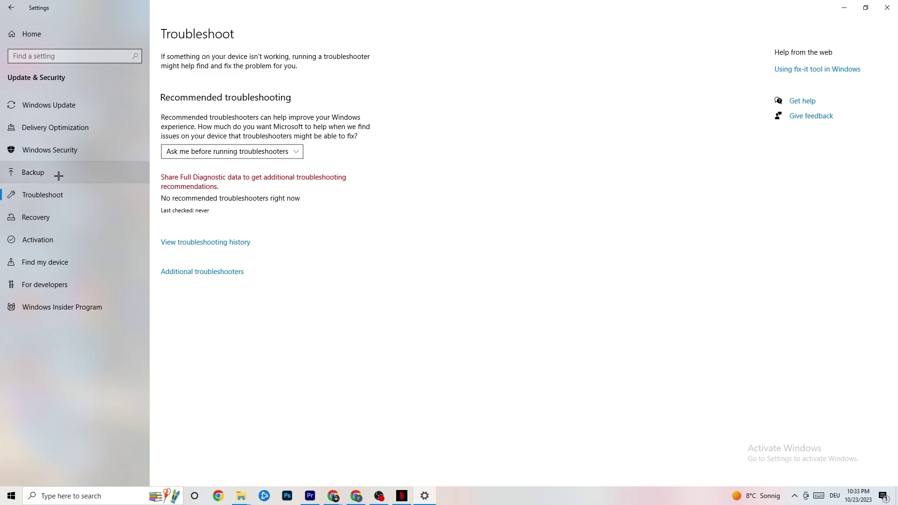
click(72, 110)
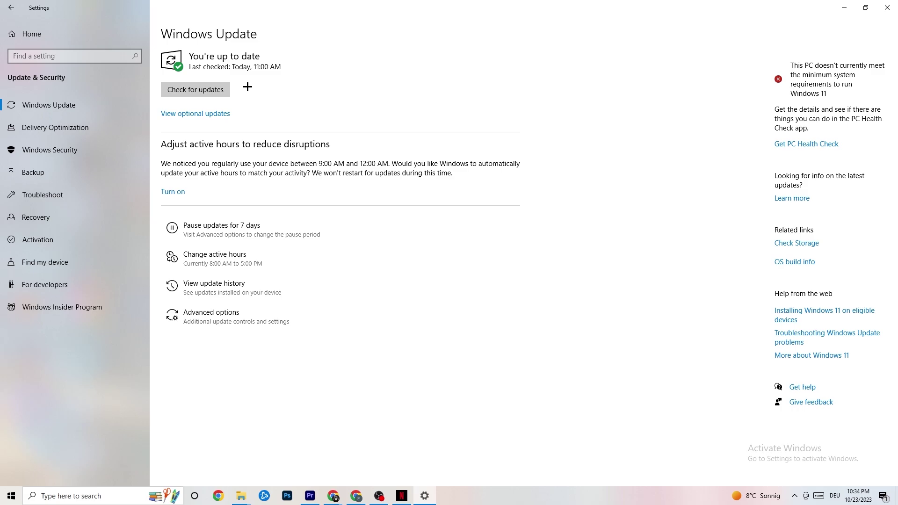
click(878, 10)
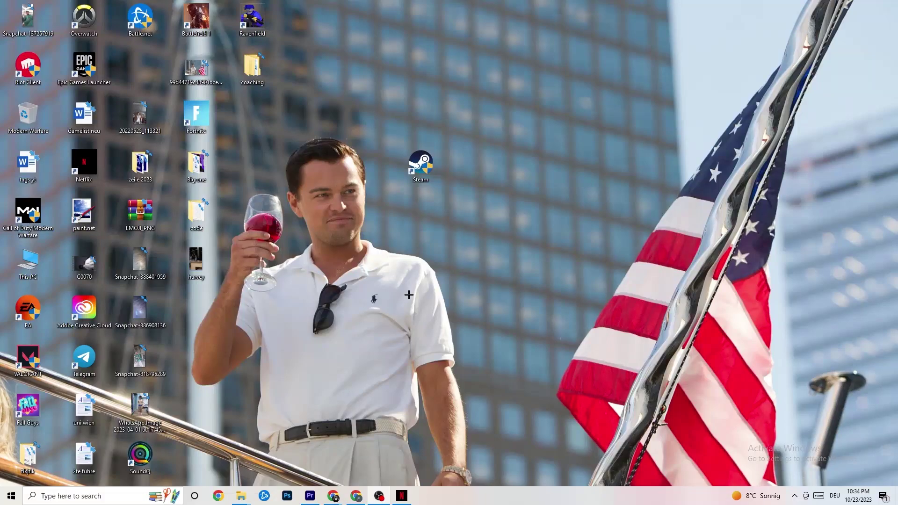